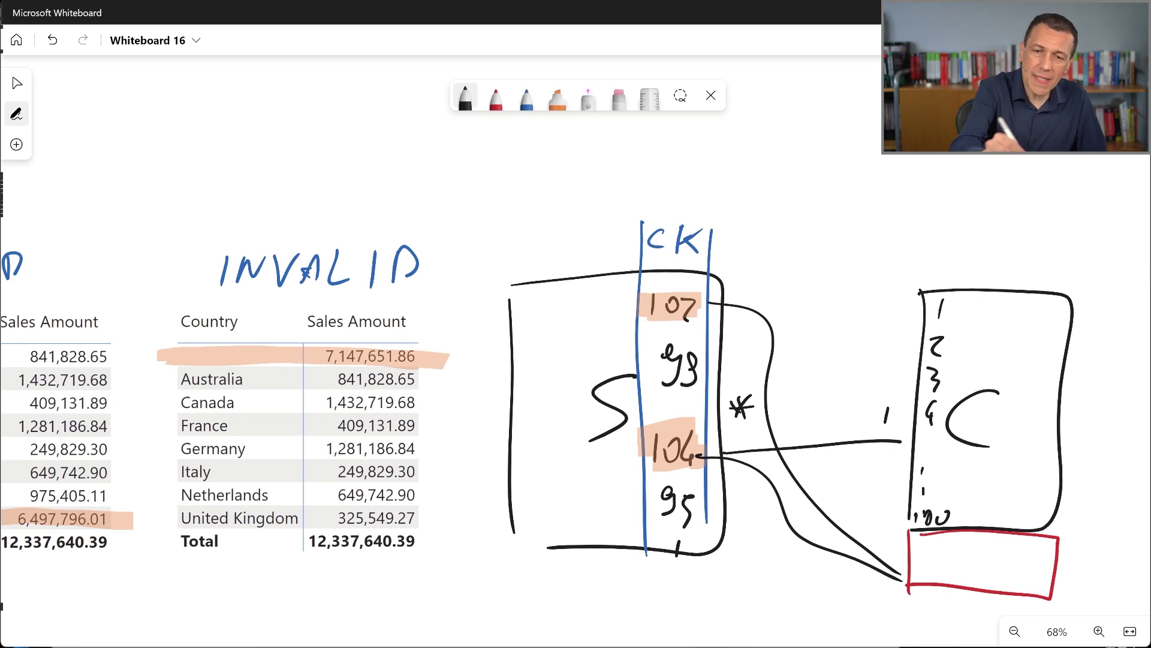
- Write BLANK in blue ink inside the red box under Customer
{"action": "left_click", "coordinate": [527, 98]}
{"action": "left_click_drag", "start_coordinate": [933, 543], "coordinate": [933, 573]}
{"action": "mouse_move", "coordinate": [936, 543]}
{"action": "left_mouse_down"}
{"action": "mouse_move", "coordinate": [951, 561]}
{"action": "mouse_move", "coordinate": [940, 572]}
{"action": "mouse_move", "coordinate": [975, 570]}
{"action": "left_mouse_up"}
{"action": "mouse_move", "coordinate": [976, 574]}
{"action": "left_mouse_down"}
{"action": "mouse_move", "coordinate": [997, 573]}
{"action": "mouse_move", "coordinate": [996, 562]}
{"action": "left_mouse_up"}
{"action": "mouse_move", "coordinate": [1003, 558]}
{"action": "left_mouse_down"}
{"action": "mouse_move", "coordinate": [1019, 573]}
{"action": "mouse_move", "coordinate": [1032, 558]}
{"action": "mouse_move", "coordinate": [1051, 584]}
{"action": "left_mouse_up"}
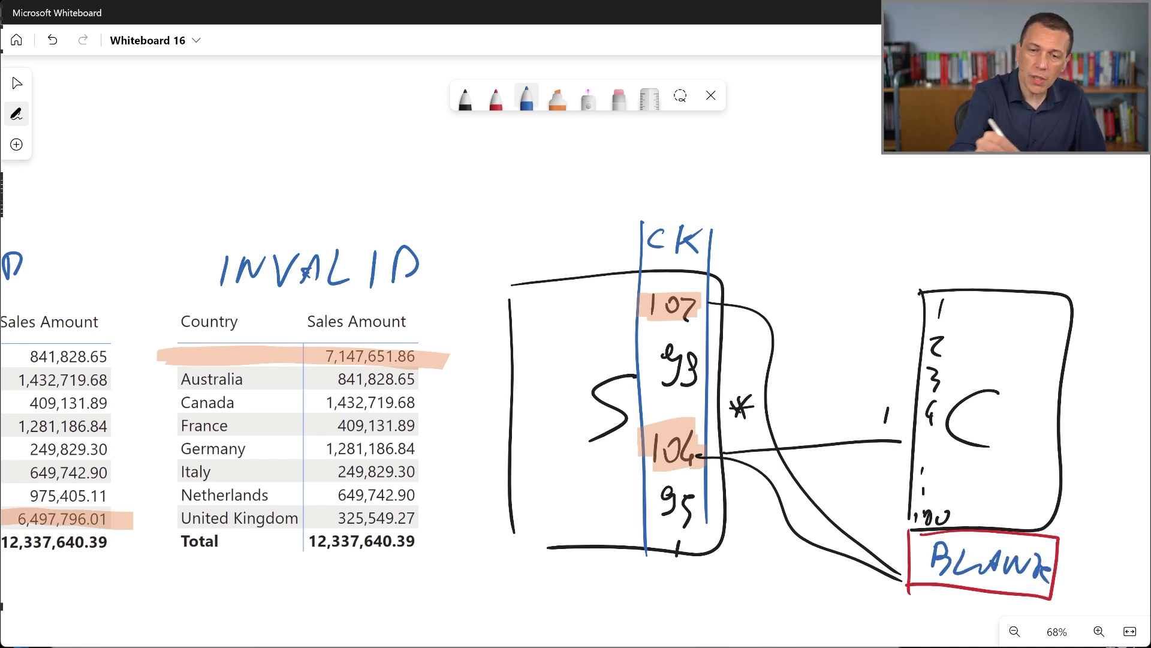
- Circle the line from 106 to C in red and label it INVALID
{"action": "left_click", "coordinate": [496, 98]}
{"action": "mouse_move", "coordinate": [872, 433]}
{"action": "left_mouse_down"}
{"action": "mouse_move", "coordinate": [722, 456]}
{"action": "mouse_move", "coordinate": [927, 453]}
{"action": "mouse_move", "coordinate": [864, 433]}
{"action": "left_mouse_up"}
{"action": "mouse_move", "coordinate": [800, 393]}
{"action": "left_mouse_down"}
{"action": "mouse_move", "coordinate": [796, 410]}
{"action": "mouse_move", "coordinate": [846, 399]}
{"action": "left_mouse_up"}
{"action": "mouse_move", "coordinate": [847, 414]}
{"action": "left_mouse_down"}
{"action": "mouse_move", "coordinate": [861, 397]}
{"action": "mouse_move", "coordinate": [866, 411]}
{"action": "left_mouse_up"}
{"action": "left_click_drag", "start_coordinate": [870, 403], "coordinate": [888, 413]}
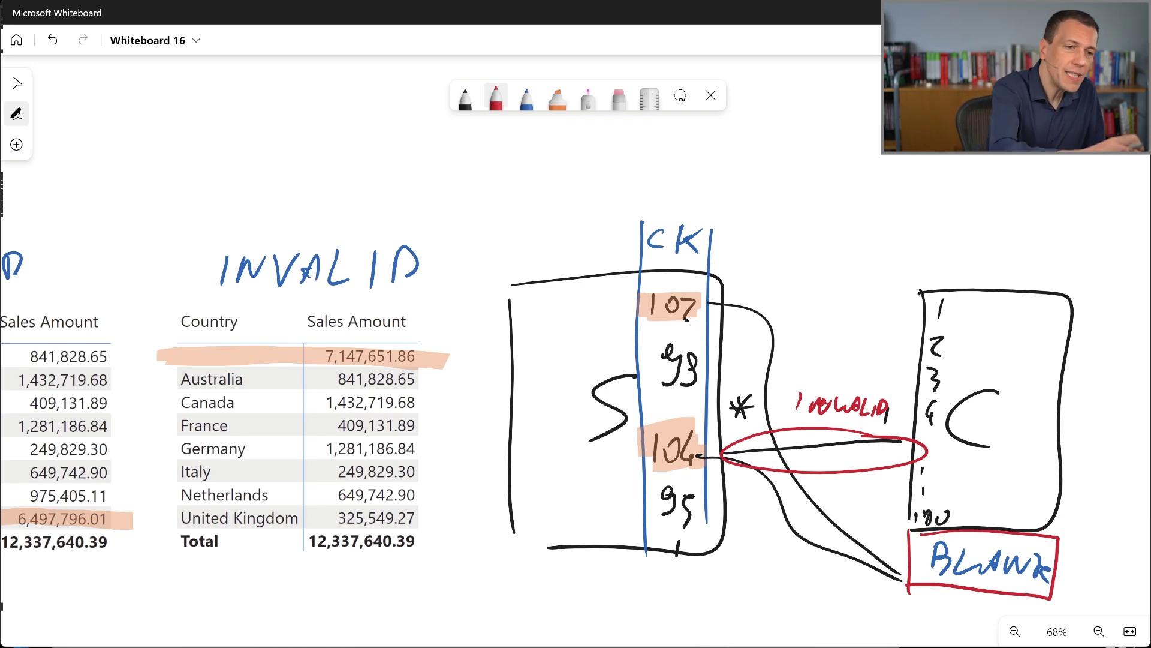
- With the Select tool, pan the board left and down until the VALID and INVALID tables show in full
{"action": "left_click", "coordinate": [17, 83]}
{"action": "scroll", "coordinate": [12, 71], "scroll_direction": "left", "scroll_amount": 5}
{"action": "scroll", "coordinate": [12, 72], "scroll_direction": "left", "scroll_amount": 1}
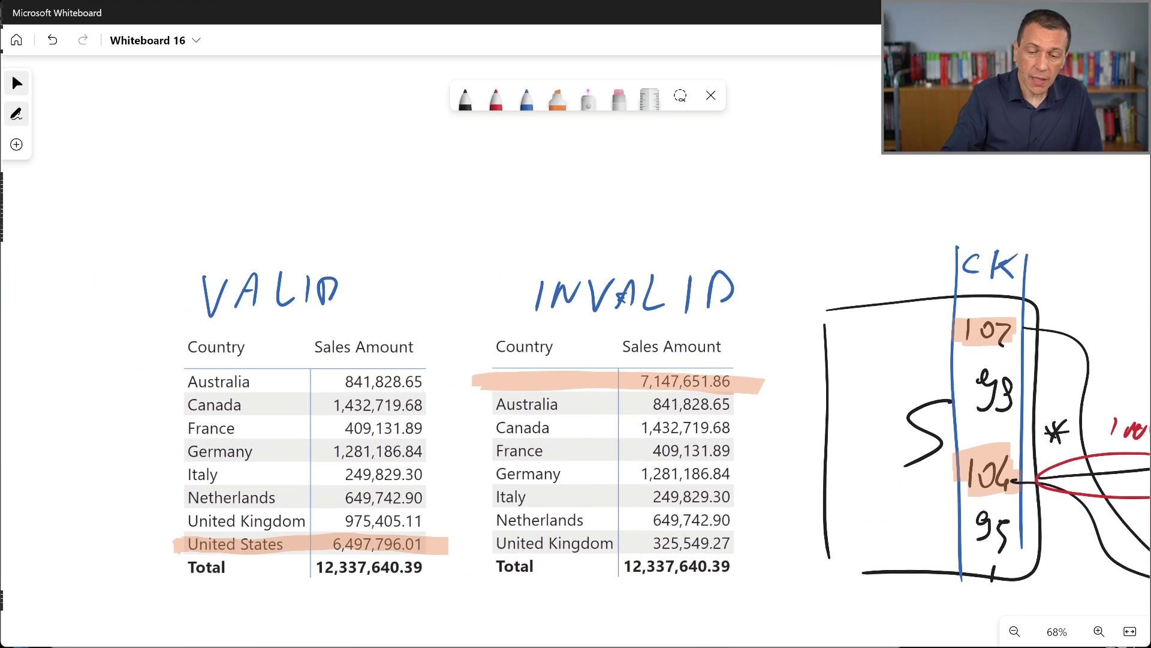
{"action": "scroll", "coordinate": [12, 72], "scroll_direction": "down", "scroll_amount": 2}
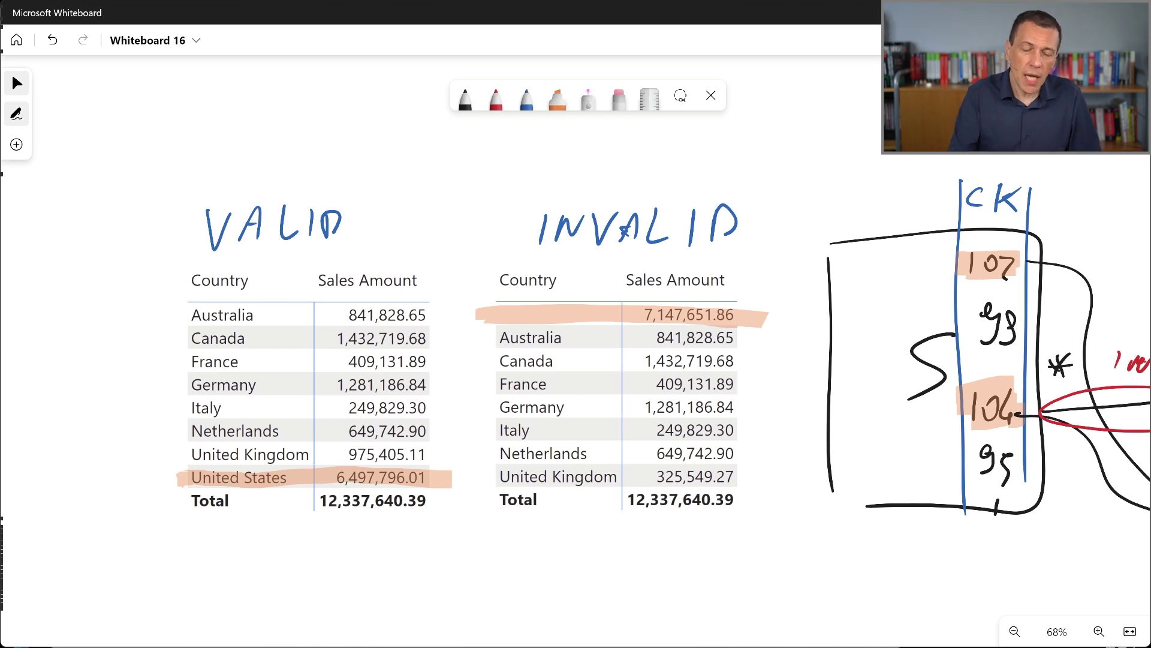
- Circle 325,549.27 in the INVALID table and 975,405.11 in the VALID table in blue
{"action": "left_click", "coordinate": [526, 96]}
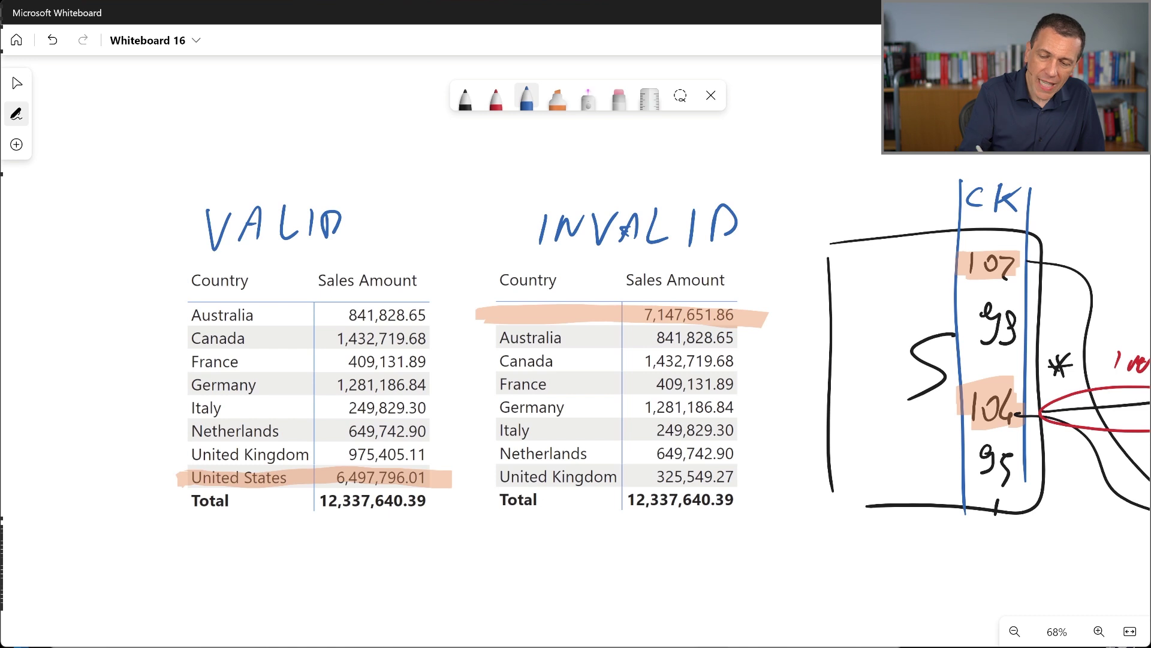
{"action": "left_click_drag", "start_coordinate": [689, 459], "coordinate": [725, 466]}
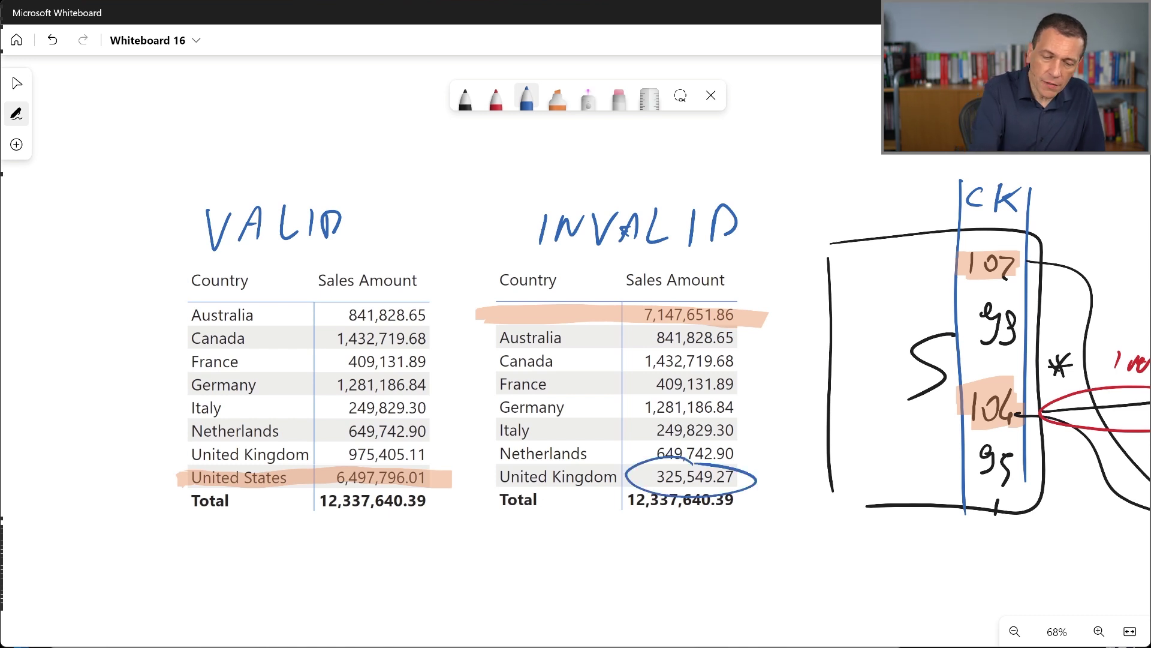
{"action": "mouse_move", "coordinate": [417, 442]}
{"action": "left_mouse_down"}
{"action": "mouse_move", "coordinate": [405, 465]}
{"action": "mouse_move", "coordinate": [426, 447]}
{"action": "left_mouse_up"}
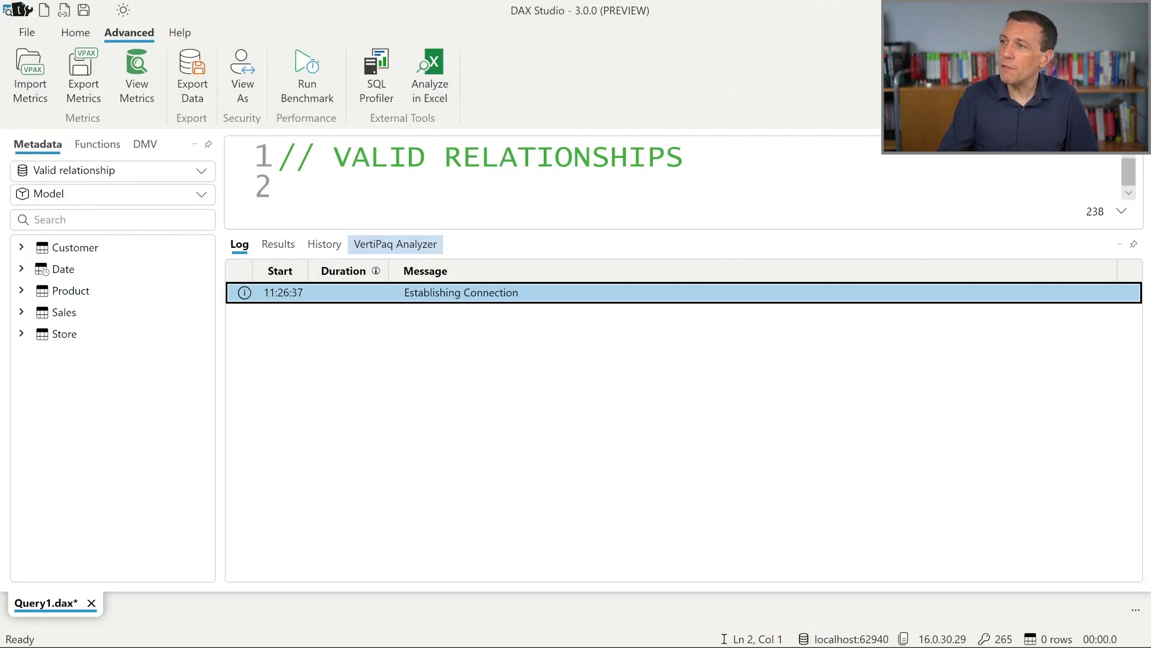
- Run View Metrics, narrow the Name column and scroll right to the RI Violations column for all tables
{"action": "left_click", "coordinate": [157, 70]}
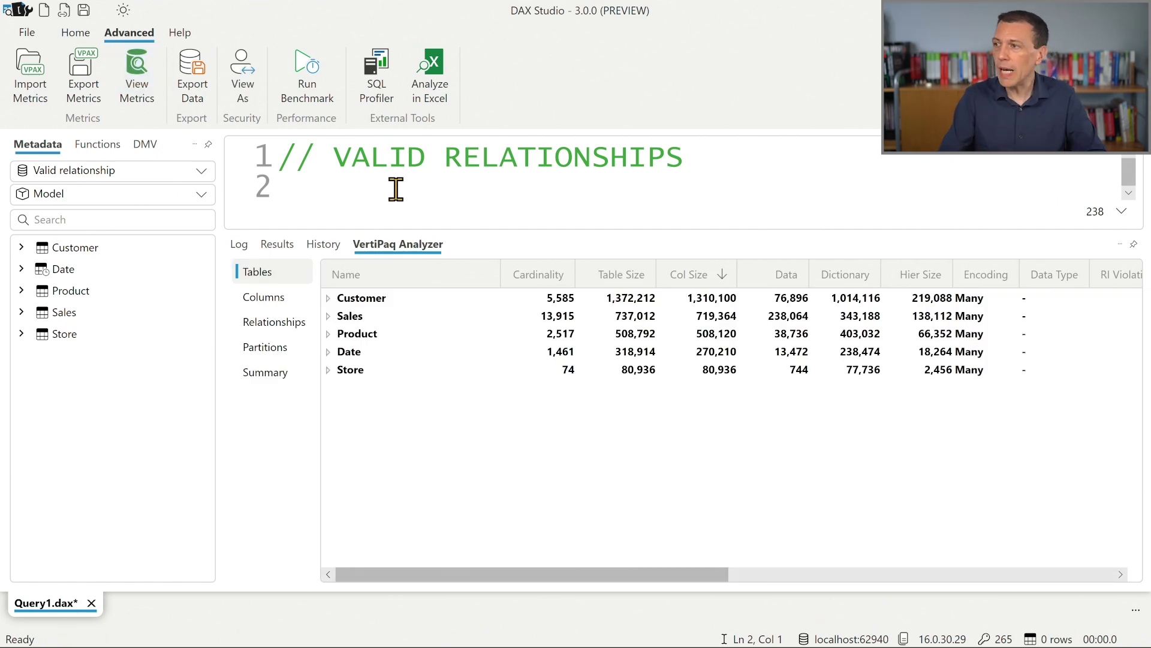
{"action": "left_click", "coordinate": [326, 298]}
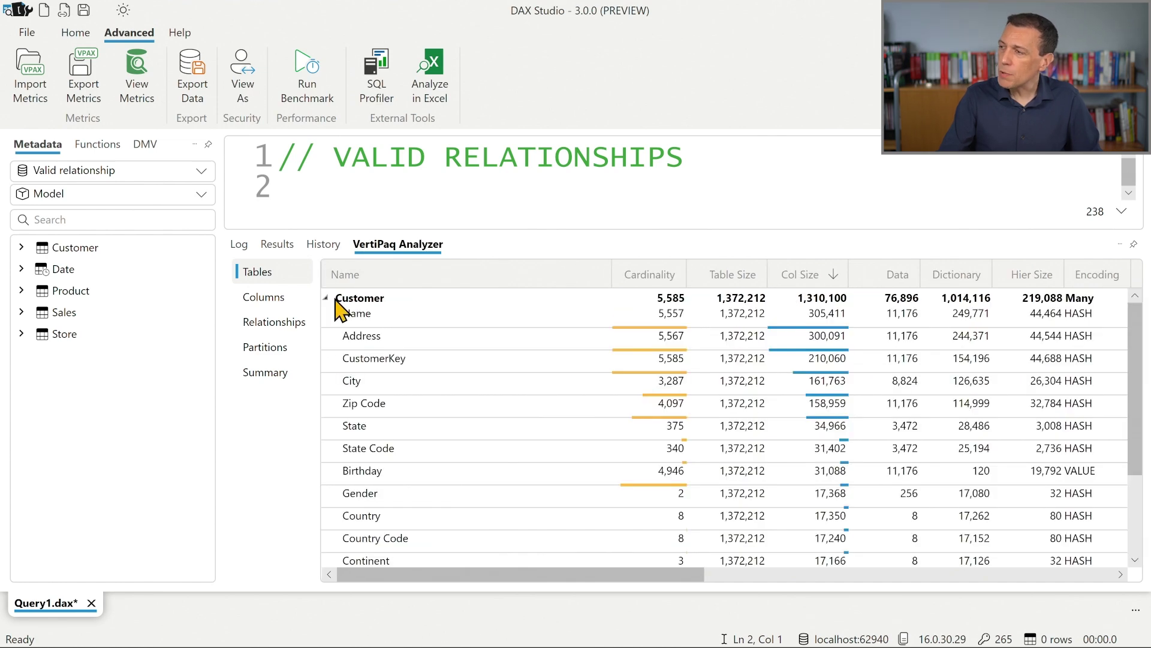
{"action": "left_click", "coordinate": [326, 298]}
{"action": "left_click_drag", "start_coordinate": [684, 565], "coordinate": [546, 565]}
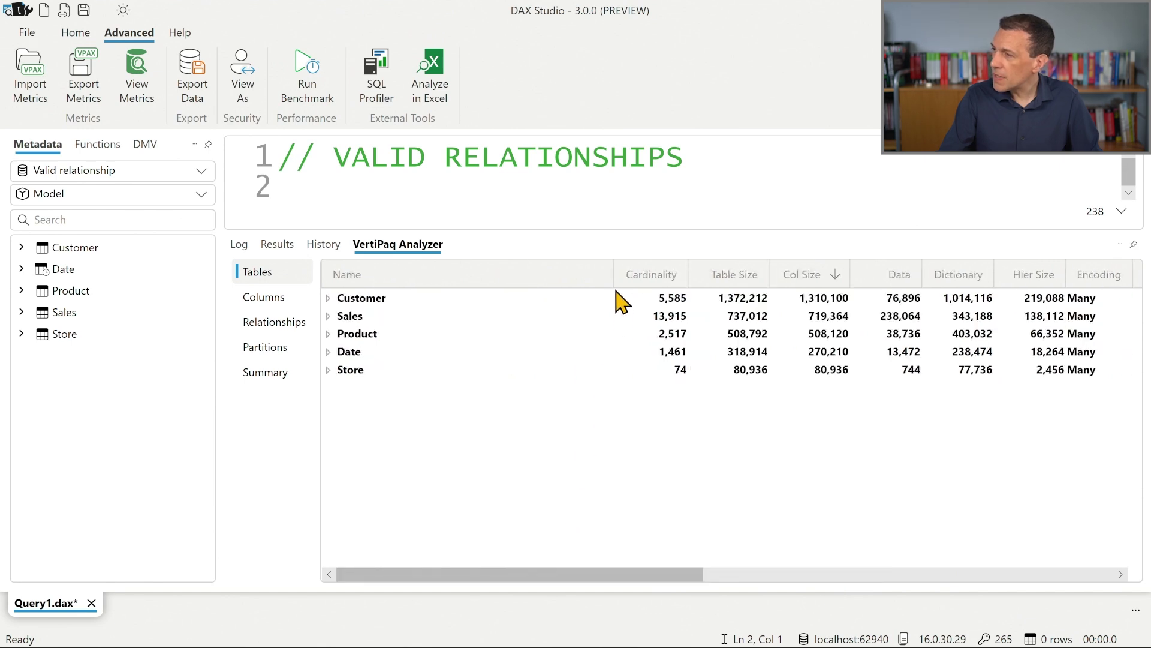
{"action": "left_click_drag", "start_coordinate": [615, 280], "coordinate": [417, 285]}
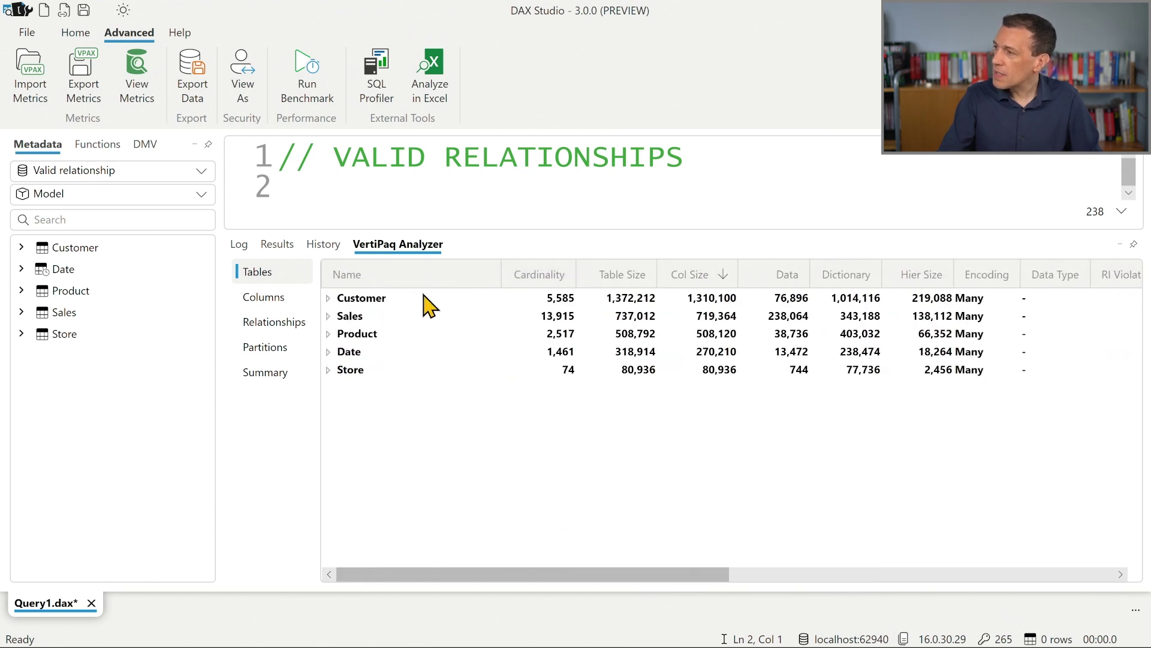
{"action": "left_click_drag", "start_coordinate": [686, 578], "coordinate": [795, 578]}
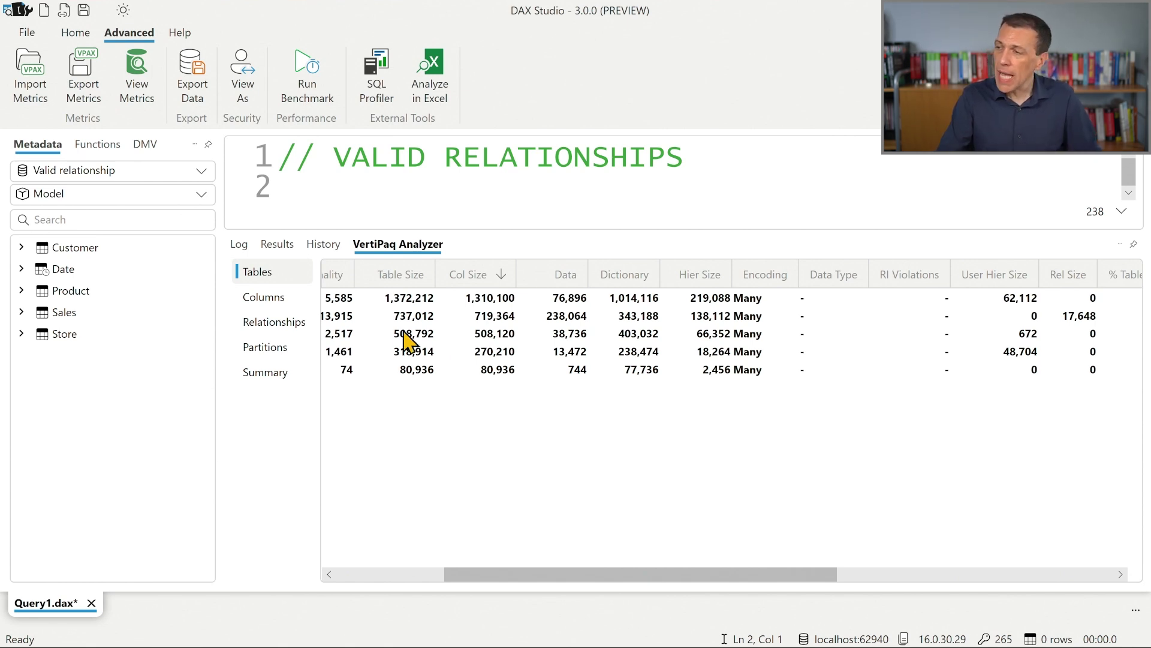
- Show the Relationships metrics and expand Sales to list its five relationships
{"action": "left_click", "coordinate": [279, 324]}
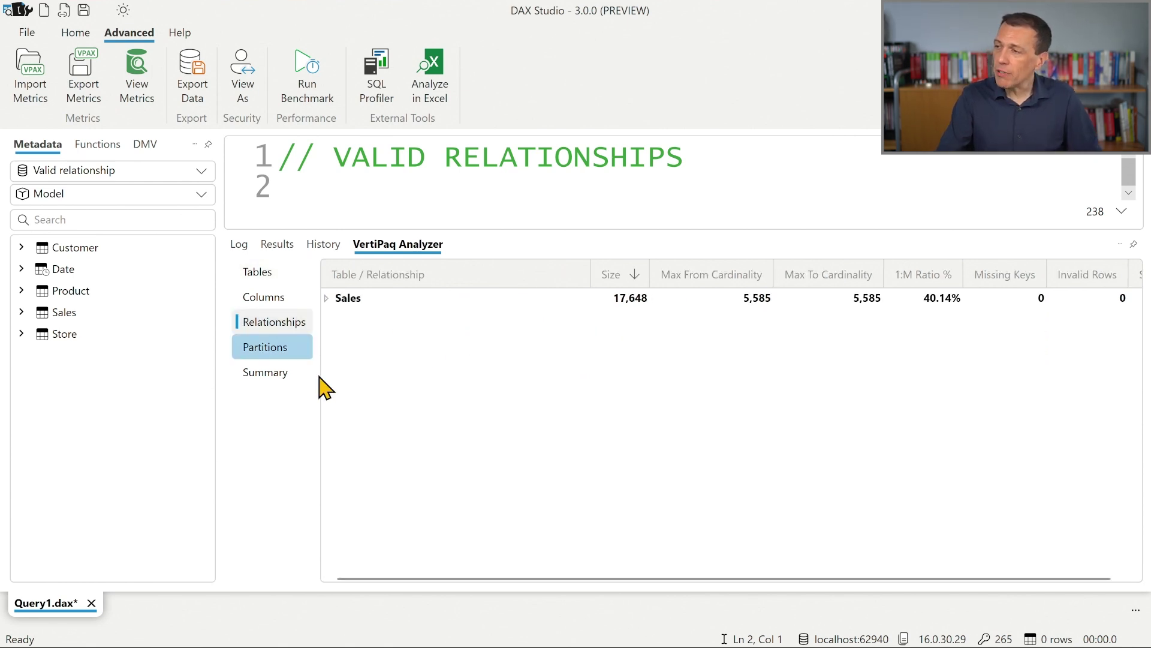
{"action": "left_click", "coordinate": [327, 298]}
{"action": "left_click_drag", "start_coordinate": [795, 575], "coordinate": [783, 587]}
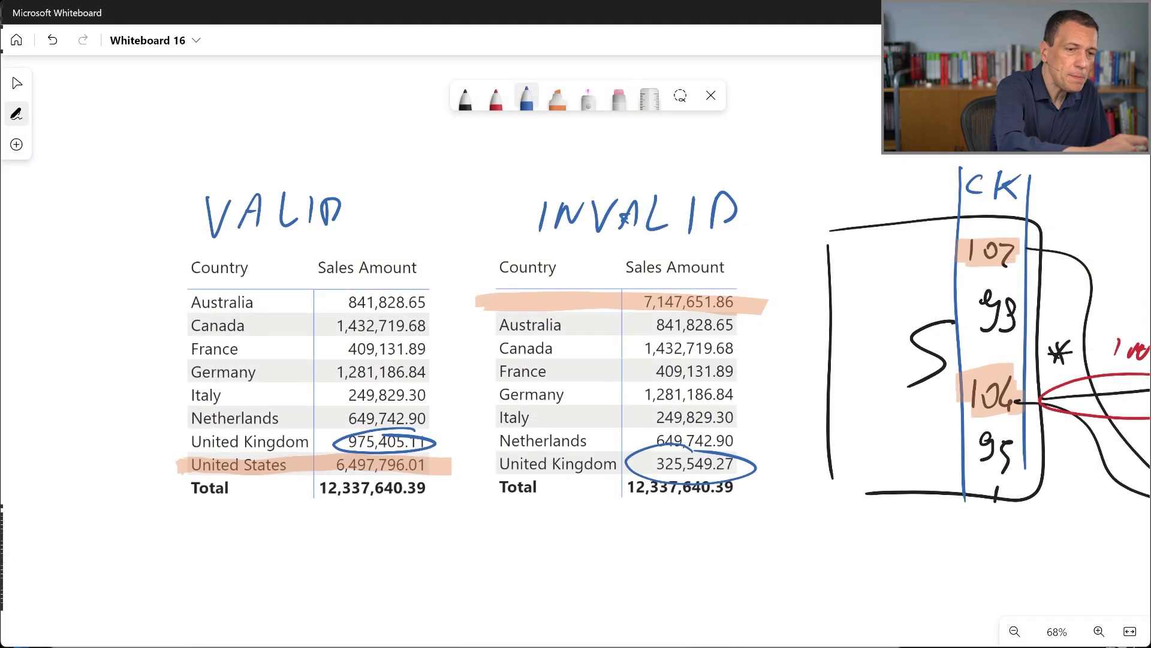
- Scroll down and handwrite VALID RELATIONSHIPS in blue above the lower metrics table
{"action": "left_click", "coordinate": [14, 77]}
{"action": "scroll", "coordinate": [12, 72], "scroll_direction": "down", "scroll_amount": 5}
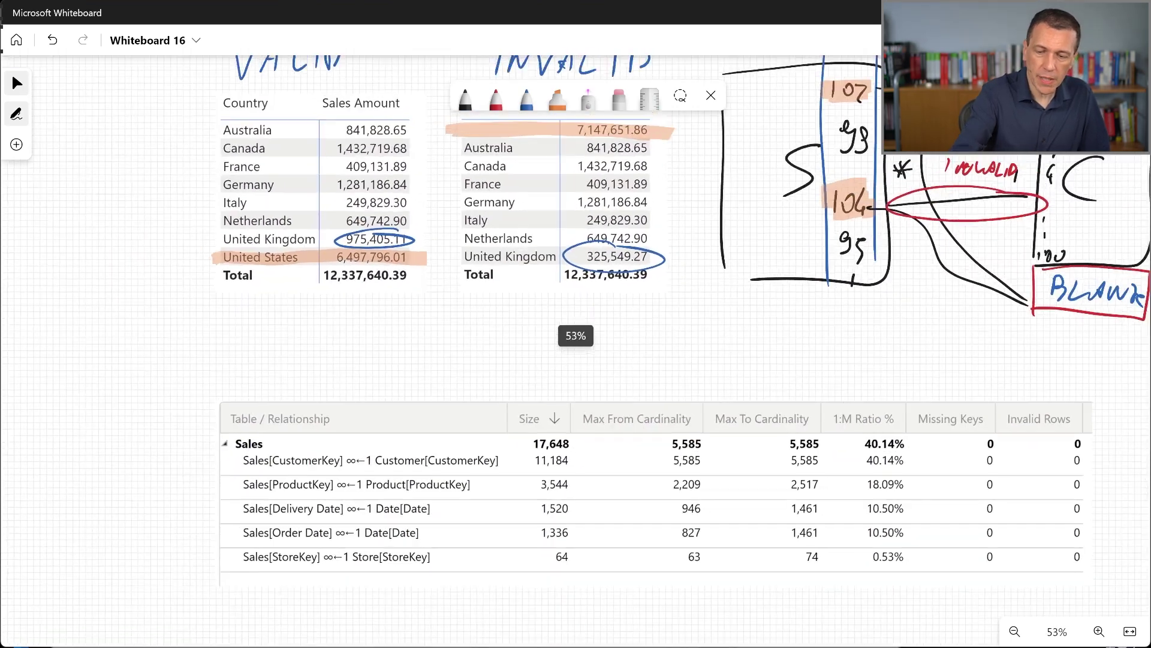
{"action": "scroll", "coordinate": [12, 72], "scroll_direction": "down", "scroll_amount": 2}
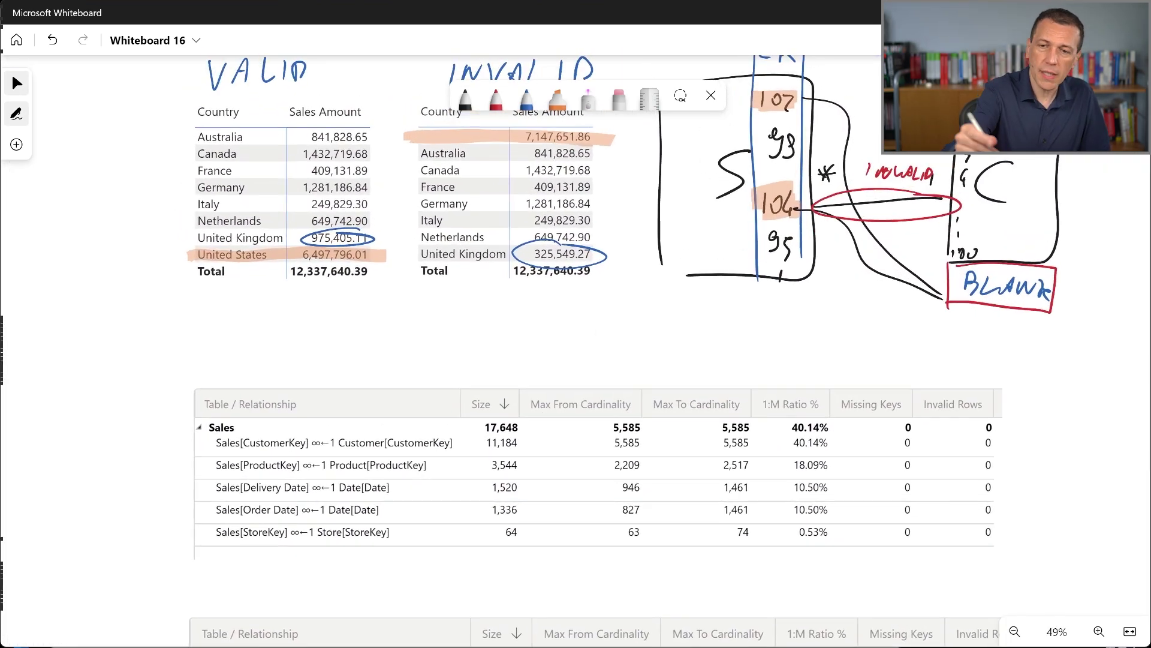
{"action": "left_click", "coordinate": [526, 96]}
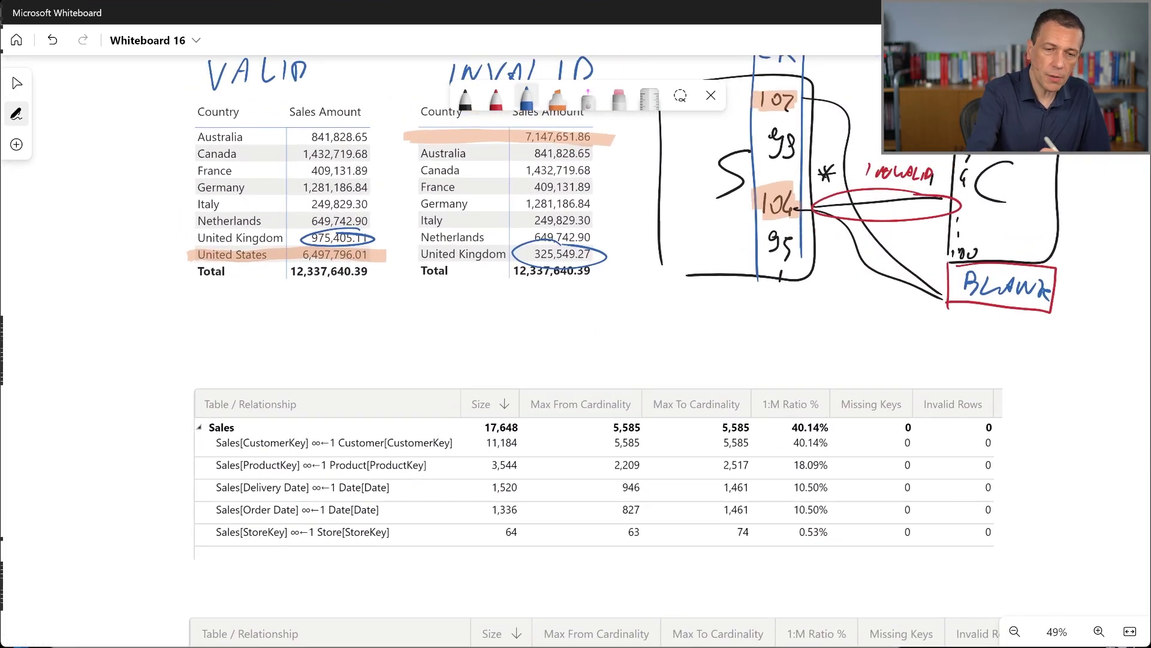
{"action": "mouse_move", "coordinate": [210, 356]}
{"action": "left_mouse_down"}
{"action": "mouse_move", "coordinate": [243, 353]}
{"action": "mouse_move", "coordinate": [259, 372]}
{"action": "mouse_move", "coordinate": [257, 362]}
{"action": "left_mouse_up"}
{"action": "mouse_move", "coordinate": [274, 353]}
{"action": "left_mouse_down"}
{"action": "mouse_move", "coordinate": [285, 378]}
{"action": "mouse_move", "coordinate": [303, 382]}
{"action": "left_mouse_up"}
{"action": "left_click_drag", "start_coordinate": [315, 358], "coordinate": [318, 381]}
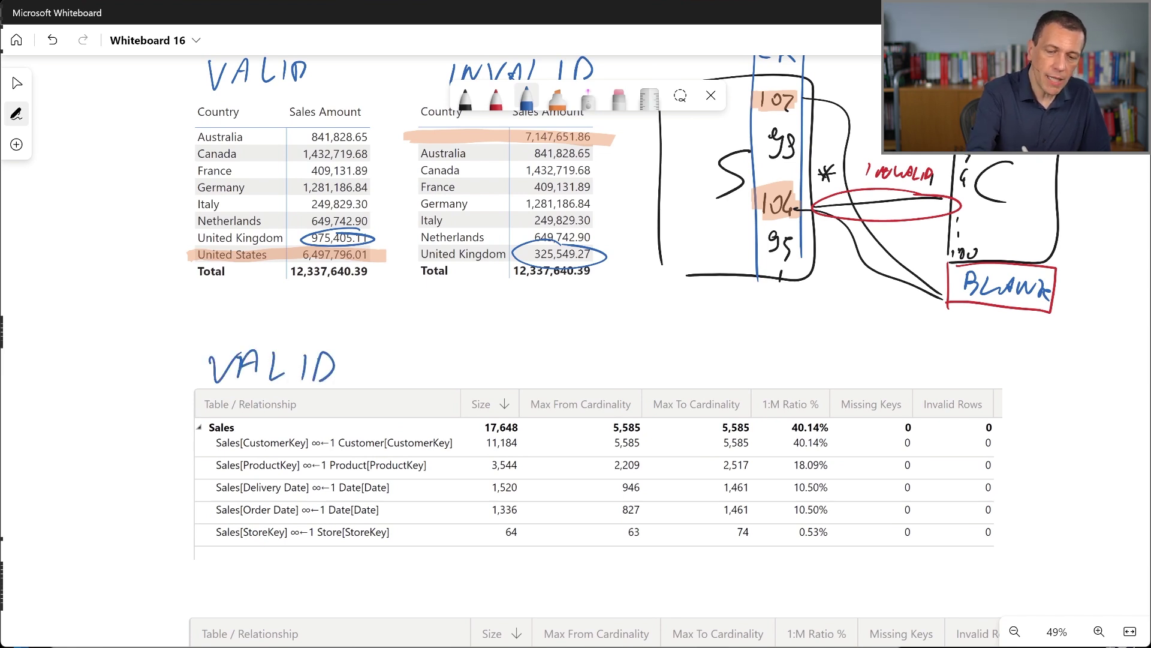
{"action": "left_click_drag", "start_coordinate": [400, 355], "coordinate": [400, 376]}
{"action": "left_click_drag", "start_coordinate": [401, 356], "coordinate": [426, 376]}
{"action": "left_click_drag", "start_coordinate": [427, 354], "coordinate": [438, 351]}
{"action": "left_click_drag", "start_coordinate": [428, 365], "coordinate": [437, 375]}
{"action": "left_click_drag", "start_coordinate": [451, 354], "coordinate": [481, 371]}
{"action": "mouse_move", "coordinate": [472, 367]}
{"action": "left_mouse_down"}
{"action": "mouse_move", "coordinate": [498, 355]}
{"action": "mouse_move", "coordinate": [498, 376]}
{"action": "left_mouse_up"}
{"action": "mouse_move", "coordinate": [486, 353]}
{"action": "left_mouse_down"}
{"action": "mouse_move", "coordinate": [500, 348]}
{"action": "mouse_move", "coordinate": [513, 369]}
{"action": "left_mouse_up"}
{"action": "mouse_move", "coordinate": [532, 351]}
{"action": "left_mouse_down"}
{"action": "mouse_move", "coordinate": [563, 354]}
{"action": "mouse_move", "coordinate": [565, 377]}
{"action": "mouse_move", "coordinate": [591, 377]}
{"action": "left_mouse_up"}
{"action": "left_click_drag", "start_coordinate": [592, 367], "coordinate": [605, 366]}
{"action": "mouse_move", "coordinate": [606, 354]}
{"action": "left_mouse_down"}
{"action": "mouse_move", "coordinate": [607, 377]}
{"action": "mouse_move", "coordinate": [618, 379]}
{"action": "left_mouse_up"}
{"action": "mouse_move", "coordinate": [634, 376]}
{"action": "left_mouse_down"}
{"action": "mouse_move", "coordinate": [647, 358]}
{"action": "mouse_move", "coordinate": [640, 364]}
{"action": "left_mouse_up"}
{"action": "left_click_drag", "start_coordinate": [676, 356], "coordinate": [656, 373]}
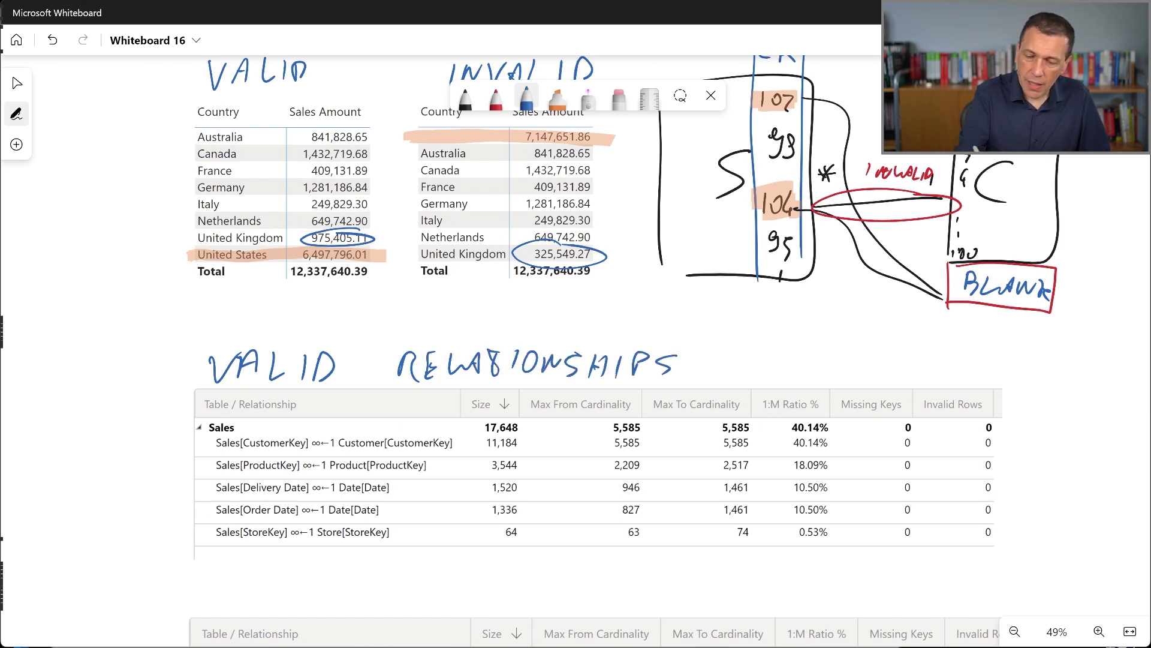
- Circle the Max From and Max To Cardinality headers and the * mark, linking Max To to BLANK
{"action": "left_click_drag", "start_coordinate": [574, 394], "coordinate": [579, 401]}
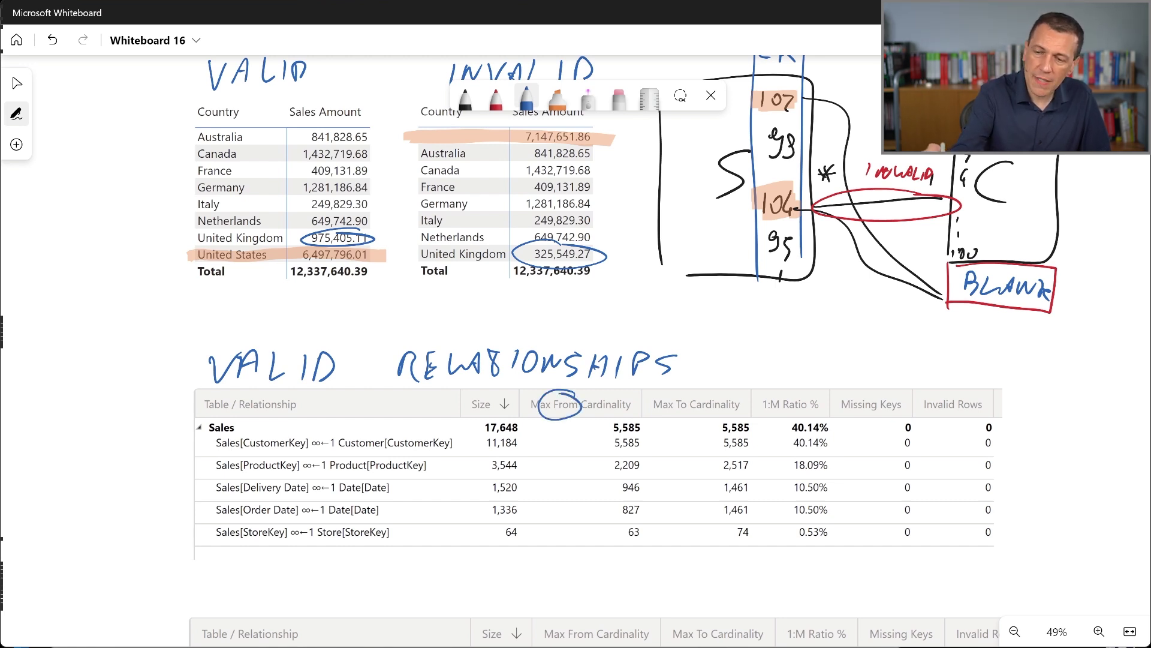
{"action": "mouse_move", "coordinate": [836, 156]}
{"action": "left_mouse_down"}
{"action": "mouse_move", "coordinate": [801, 165]}
{"action": "mouse_move", "coordinate": [848, 161]}
{"action": "left_mouse_up"}
{"action": "mouse_move", "coordinate": [695, 401]}
{"action": "left_mouse_down"}
{"action": "mouse_move", "coordinate": [666, 391]}
{"action": "mouse_move", "coordinate": [701, 397]}
{"action": "mouse_move", "coordinate": [891, 277]}
{"action": "left_mouse_up"}
{"action": "left_click_drag", "start_coordinate": [937, 237], "coordinate": [947, 248]}
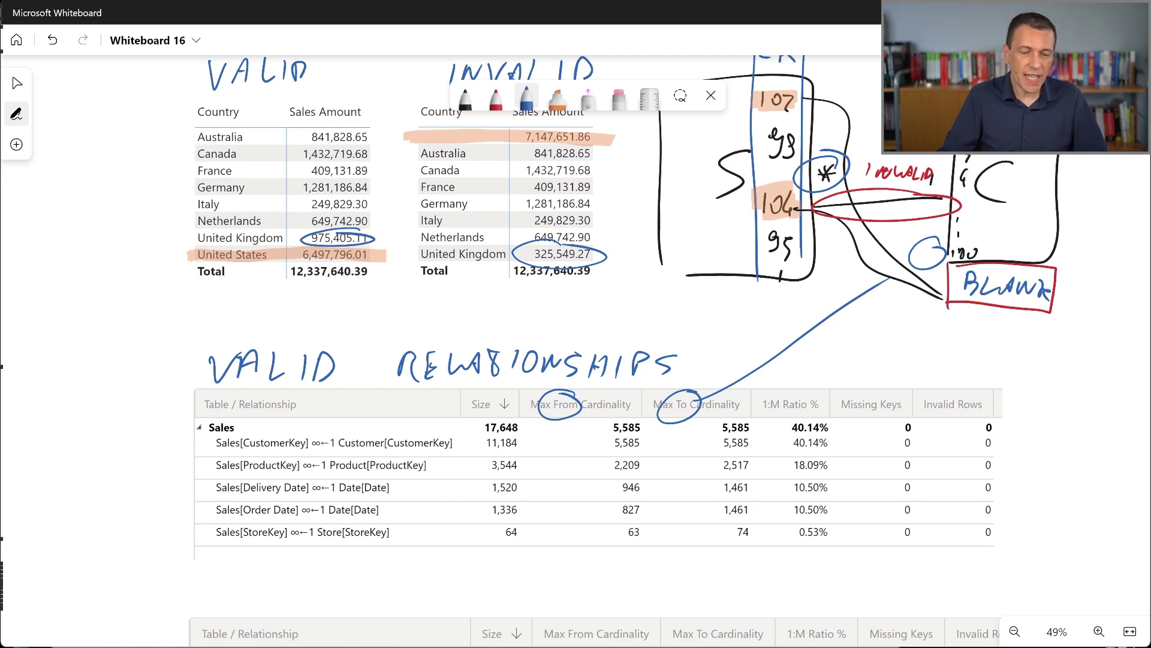
- Highlight the Sales[CustomerKey] relationship row in orange
{"action": "left_click", "coordinate": [16, 83]}
{"action": "left_click", "coordinate": [380, 637]}
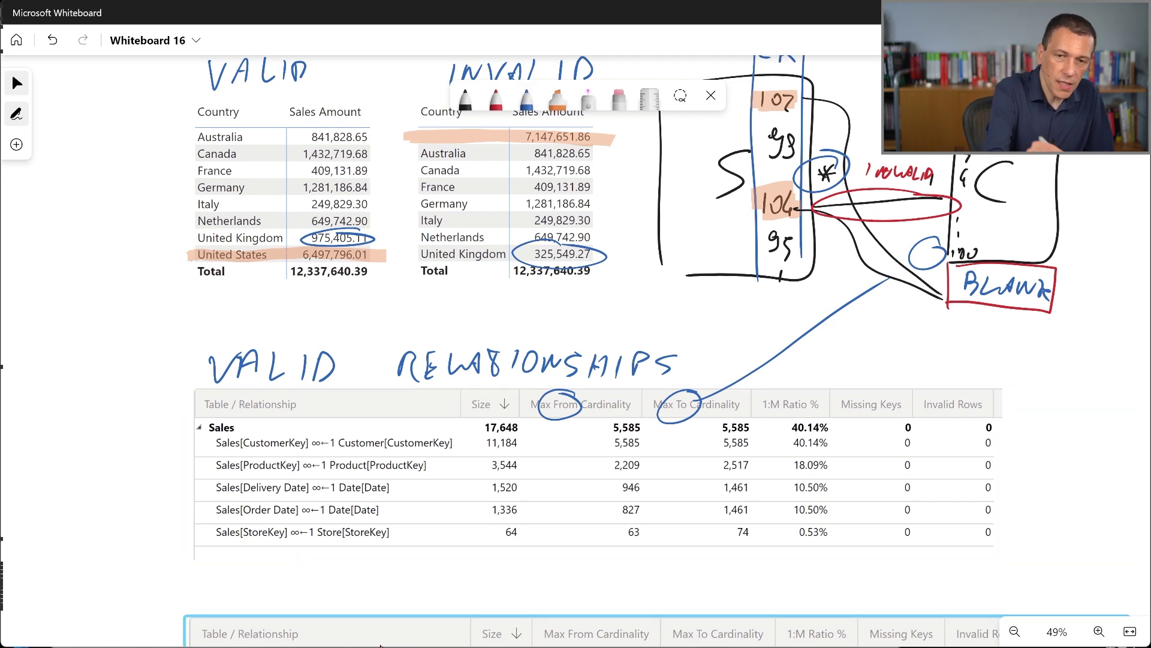
{"action": "left_click", "coordinate": [558, 96]}
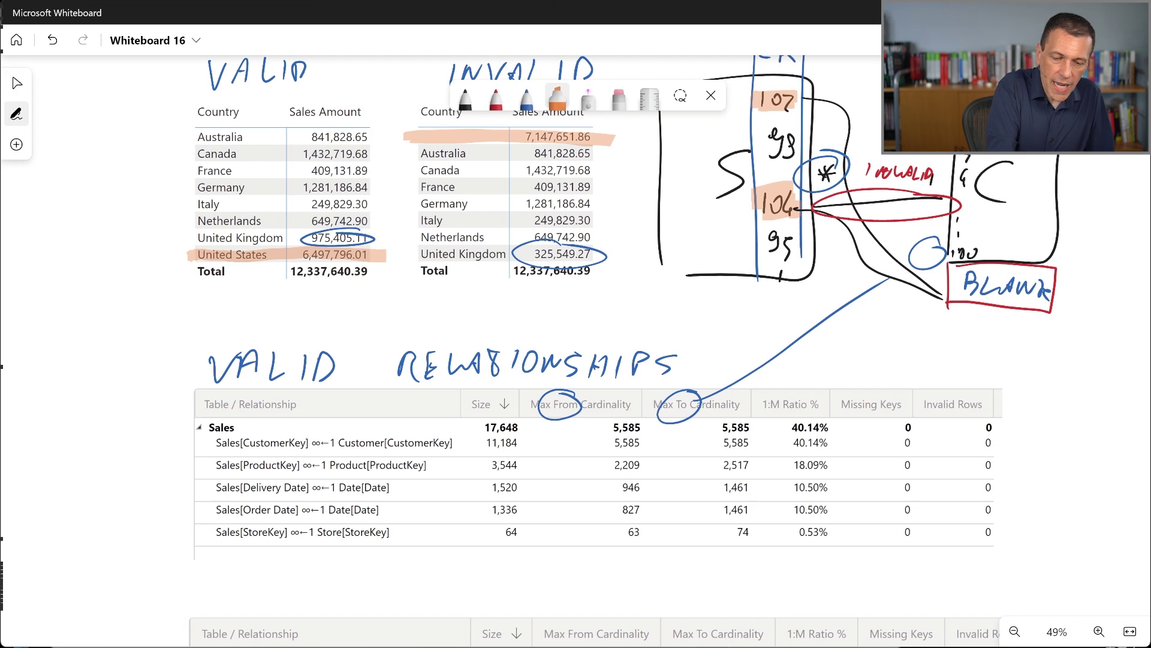
{"action": "left_click_drag", "start_coordinate": [194, 447], "coordinate": [465, 440]}
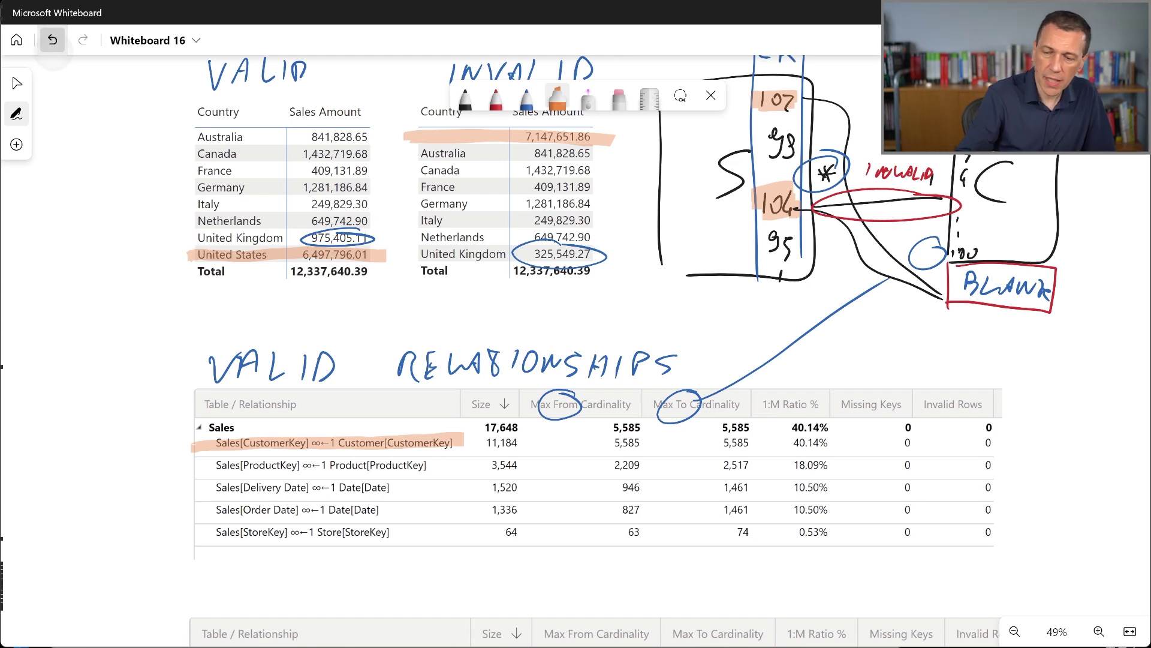
- Erase the cardinality header circles and circle both 5,585 CustomerKey values in blue instead
{"action": "left_click", "coordinate": [619, 96]}
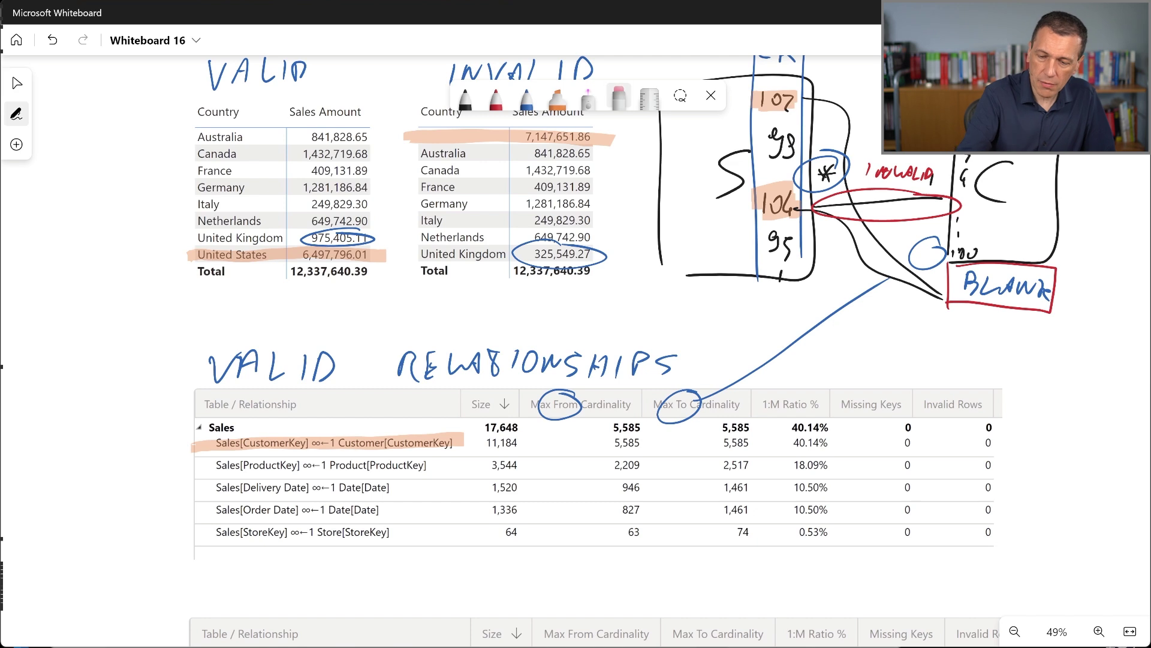
{"action": "left_click_drag", "start_coordinate": [543, 414], "coordinate": [578, 395]}
{"action": "mouse_move", "coordinate": [708, 403]}
{"action": "left_mouse_down"}
{"action": "mouse_move", "coordinate": [660, 414]}
{"action": "mouse_move", "coordinate": [681, 421]}
{"action": "left_mouse_up"}
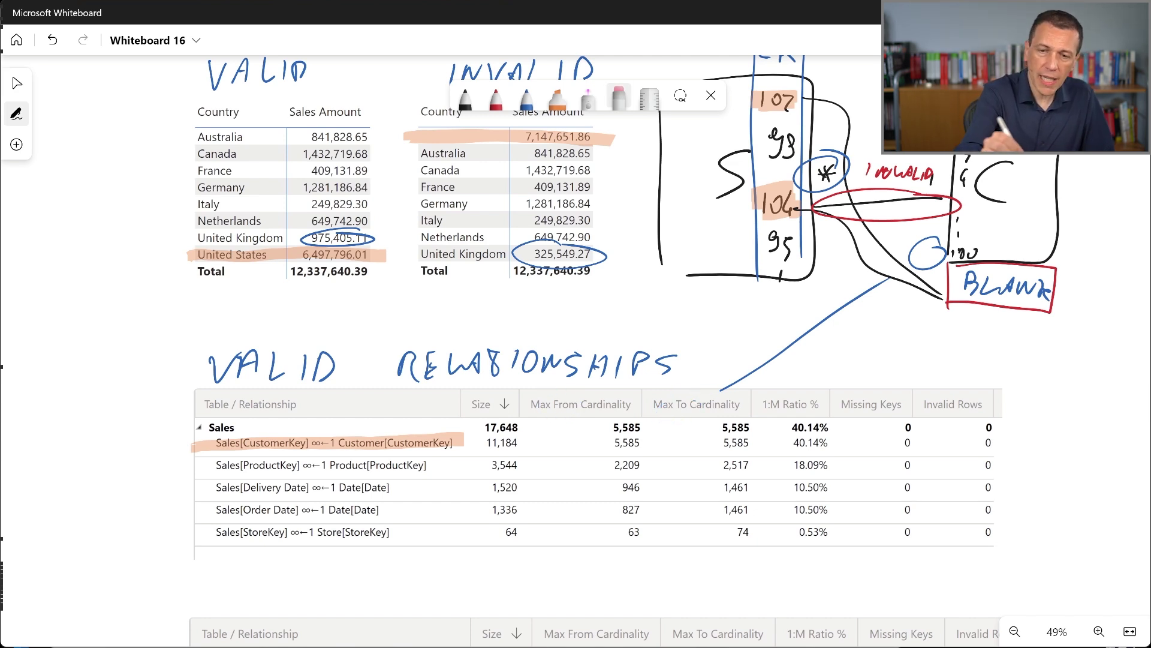
{"action": "left_click", "coordinate": [527, 96]}
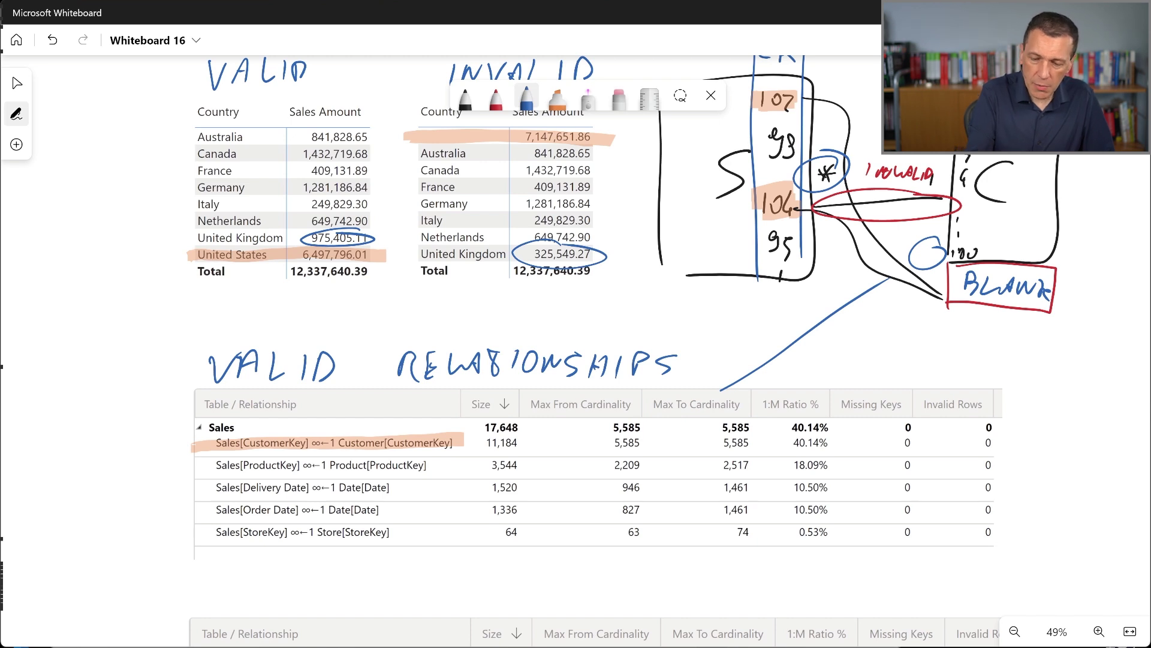
{"action": "mouse_move", "coordinate": [646, 436]}
{"action": "left_mouse_down"}
{"action": "mouse_move", "coordinate": [639, 453]}
{"action": "mouse_move", "coordinate": [645, 436]}
{"action": "left_mouse_up"}
{"action": "mouse_move", "coordinate": [746, 435]}
{"action": "left_mouse_down"}
{"action": "mouse_move", "coordinate": [720, 448]}
{"action": "mouse_move", "coordinate": [751, 436]}
{"action": "left_mouse_up"}
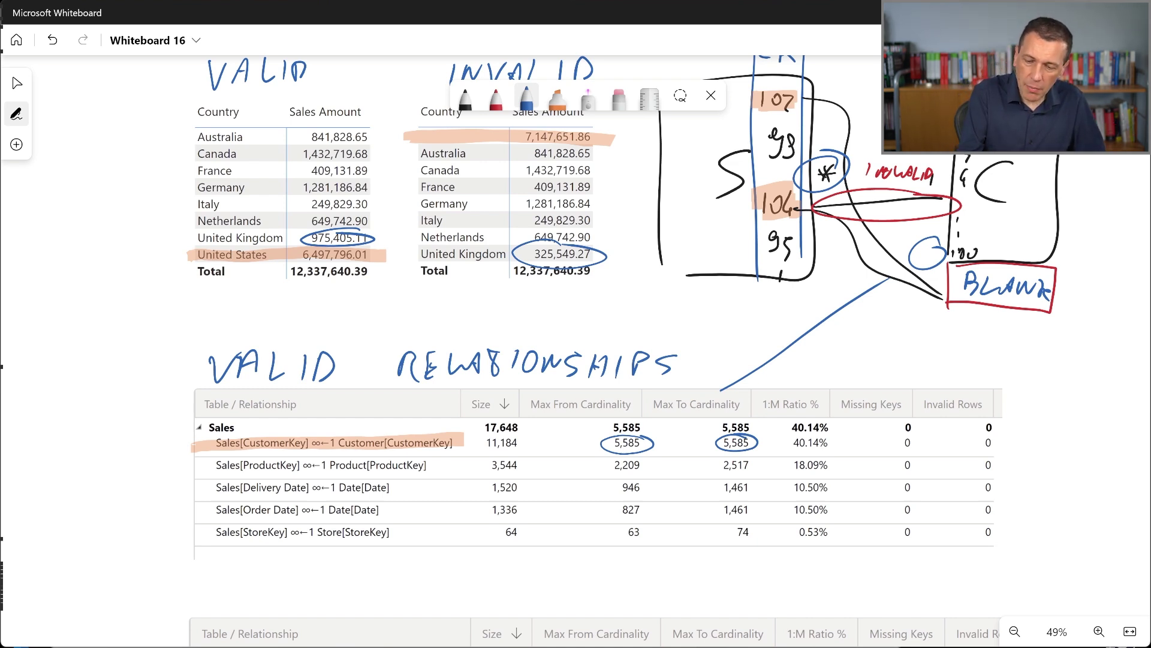
- Mark the 2,517 ProductKey value, then switch to DAX Studio for the invalid model's relationship metrics
{"action": "mouse_move", "coordinate": [696, 456]}
{"action": "left_mouse_down"}
{"action": "mouse_move", "coordinate": [673, 467]}
{"action": "mouse_move", "coordinate": [699, 474]}
{"action": "left_mouse_up"}
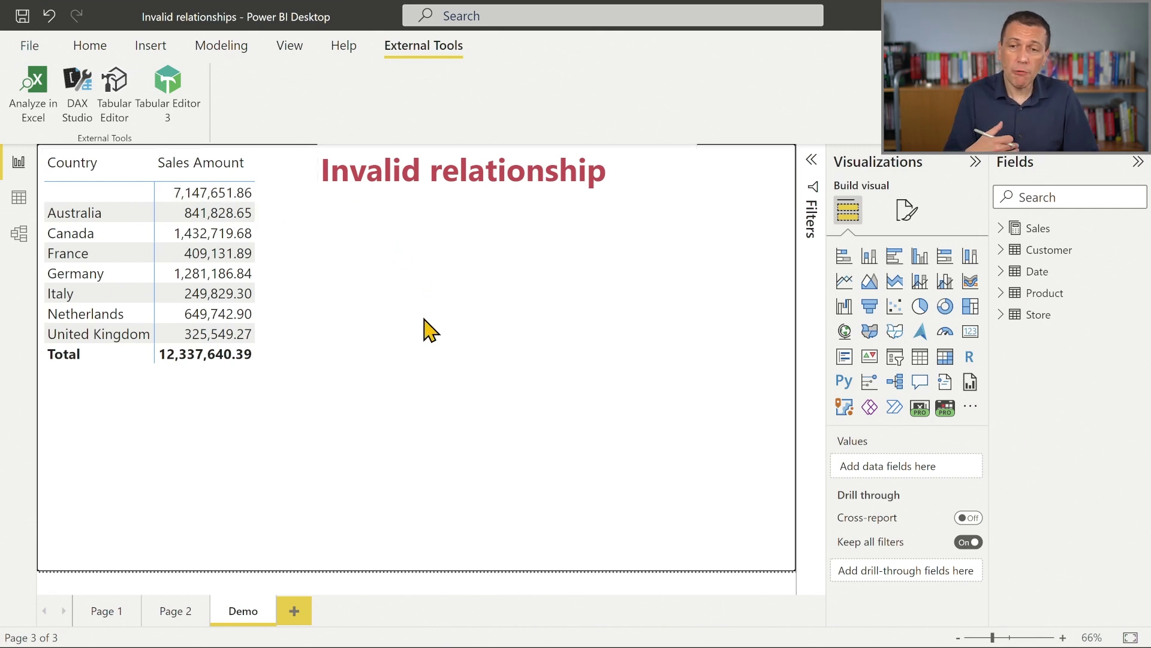
{"action": "key", "text": "alt+Tab"}
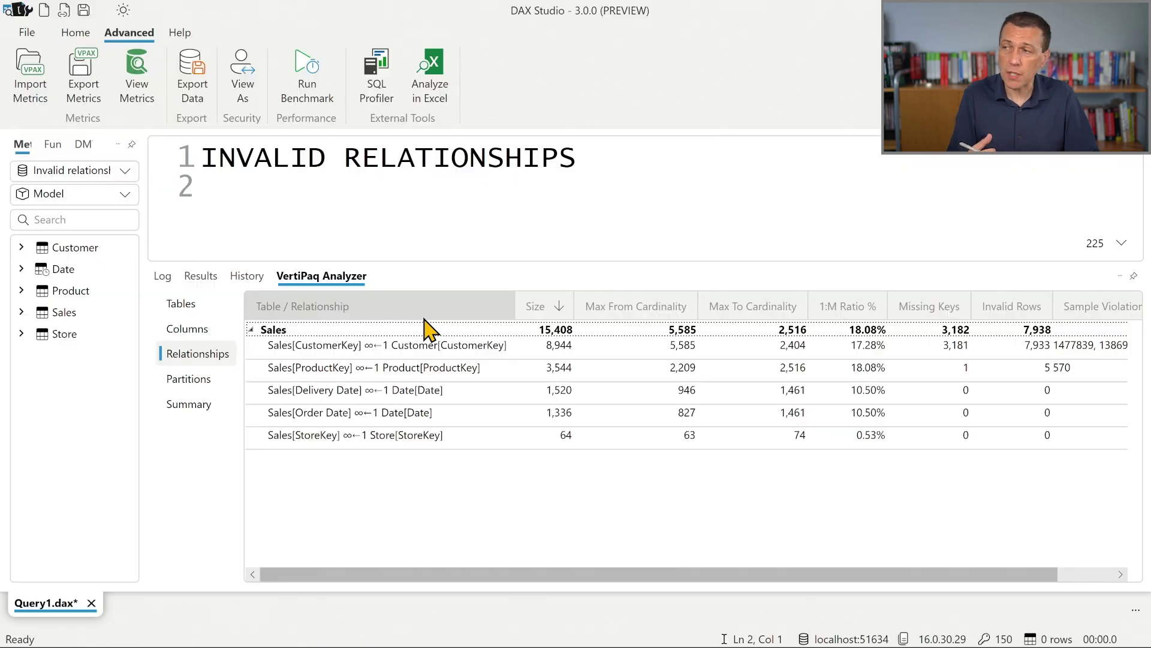
- Reload the VertiPaq metrics and circle the RI Violations values of 1 for Customer and Product
{"action": "left_click", "coordinate": [143, 90]}
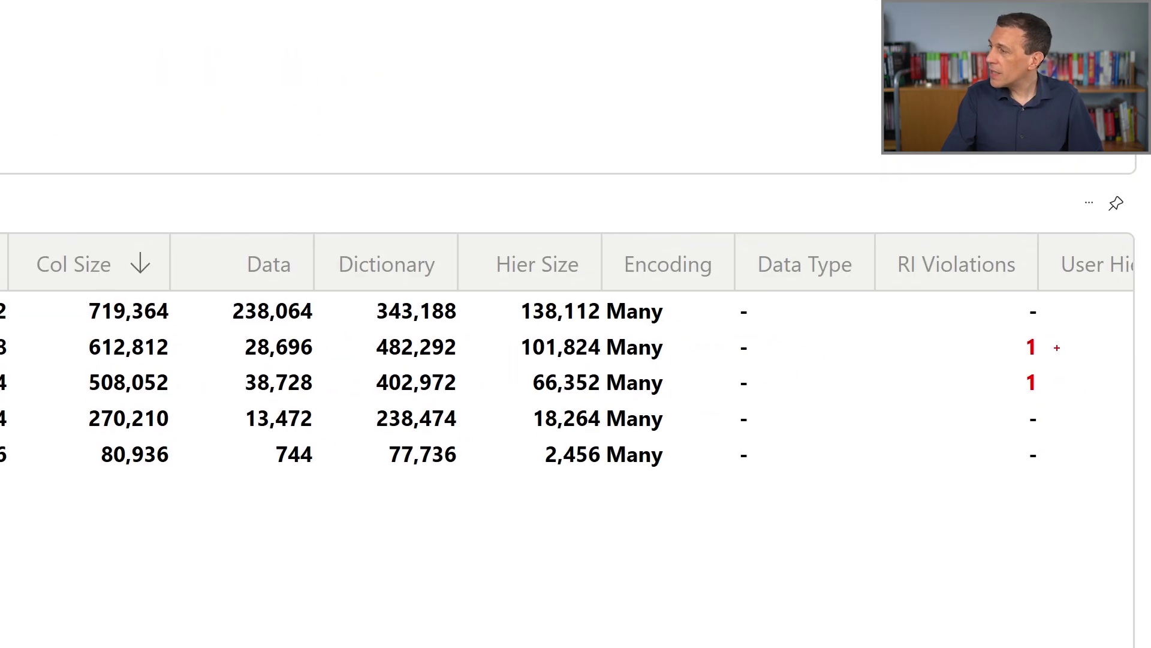
{"action": "mouse_move", "coordinate": [1050, 328]}
{"action": "left_mouse_down"}
{"action": "mouse_move", "coordinate": [1002, 339]}
{"action": "mouse_move", "coordinate": [983, 401]}
{"action": "mouse_move", "coordinate": [1016, 426]}
{"action": "mouse_move", "coordinate": [1070, 391]}
{"action": "mouse_move", "coordinate": [1087, 323]}
{"action": "mouse_move", "coordinate": [1058, 295]}
{"action": "left_mouse_up"}
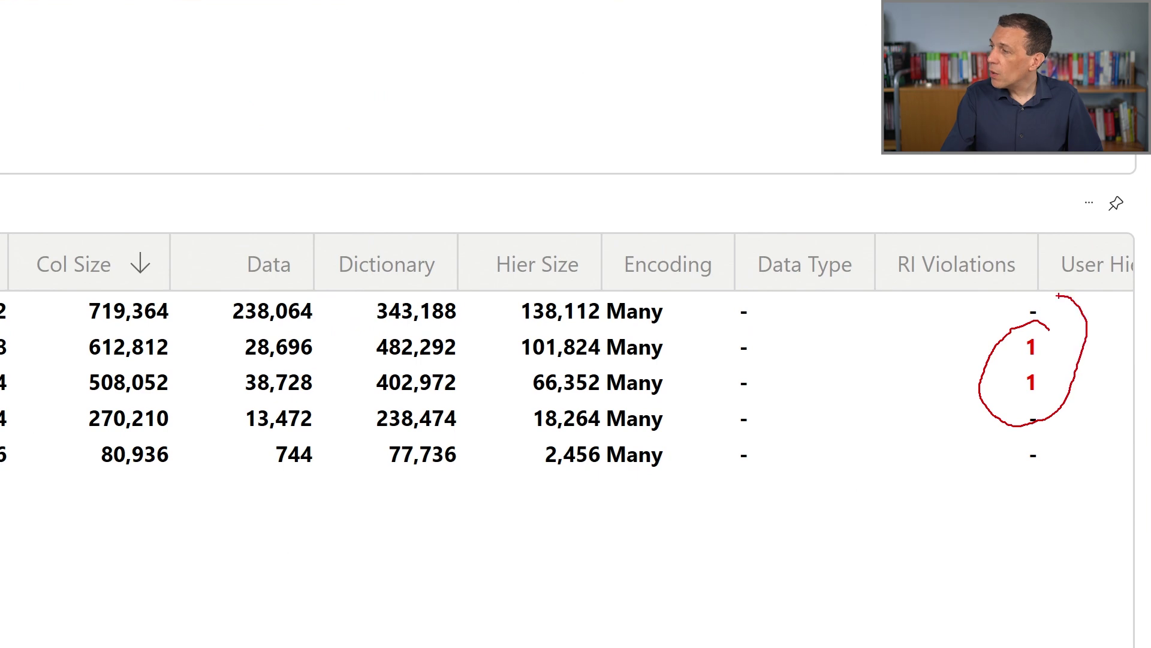